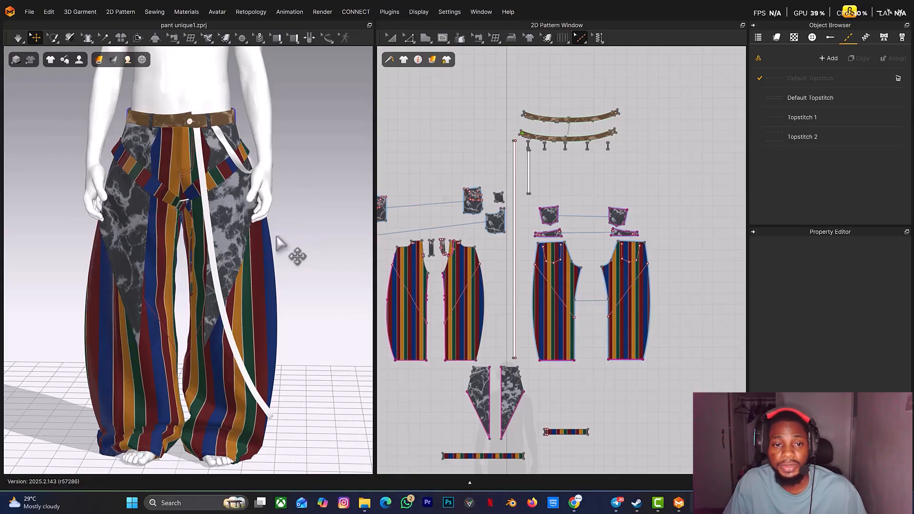
- Offset the edge of the long white strap pattern as one internal line at a distance of 10 mm
right_click_drag(245, 228, 271, 230)
scroll(506, 236, "up", 3)
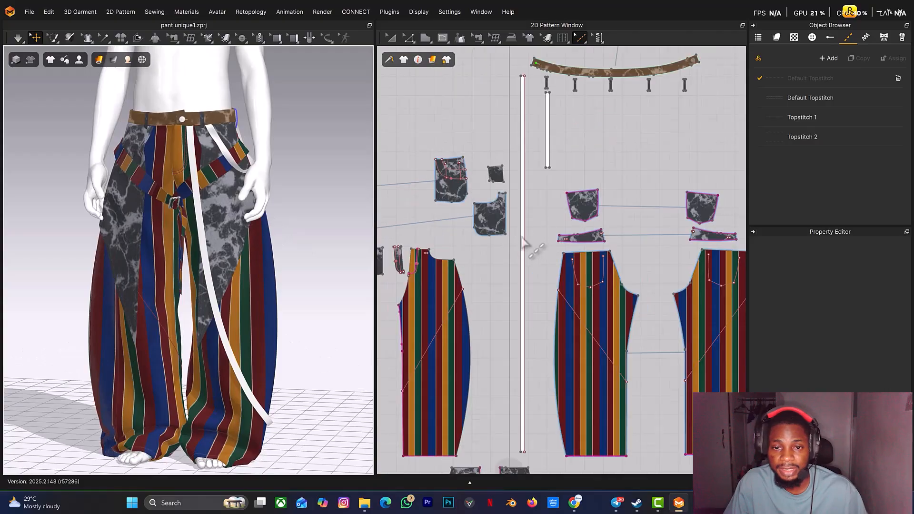
scroll(519, 240, "up", 2)
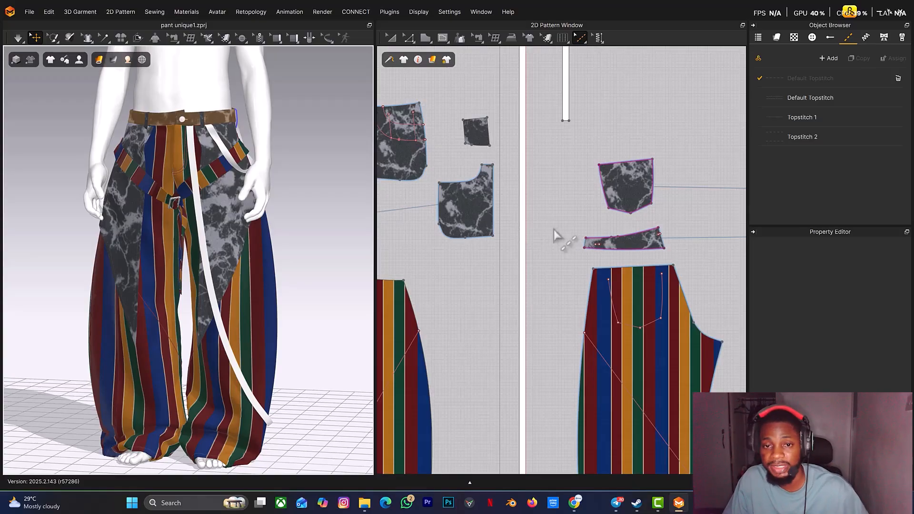
key("a")
left_click(520, 194)
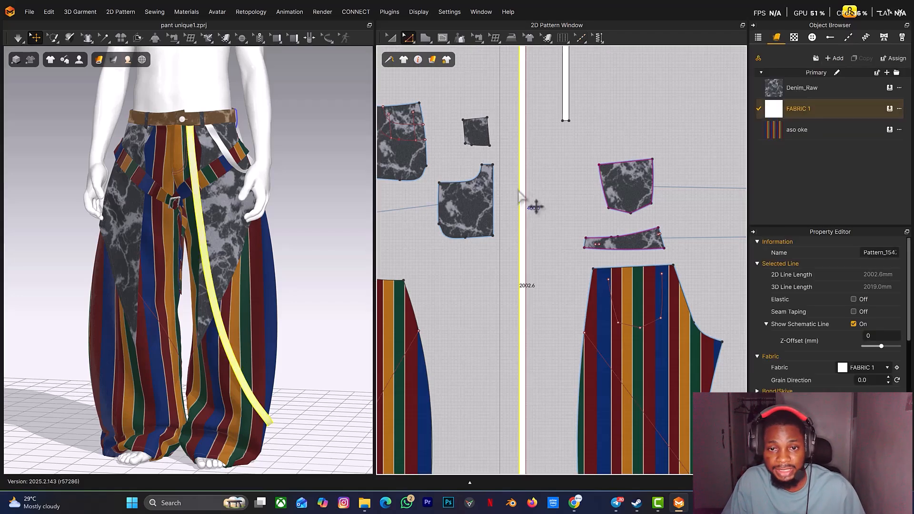
right_click(518, 190)
left_click(548, 286)
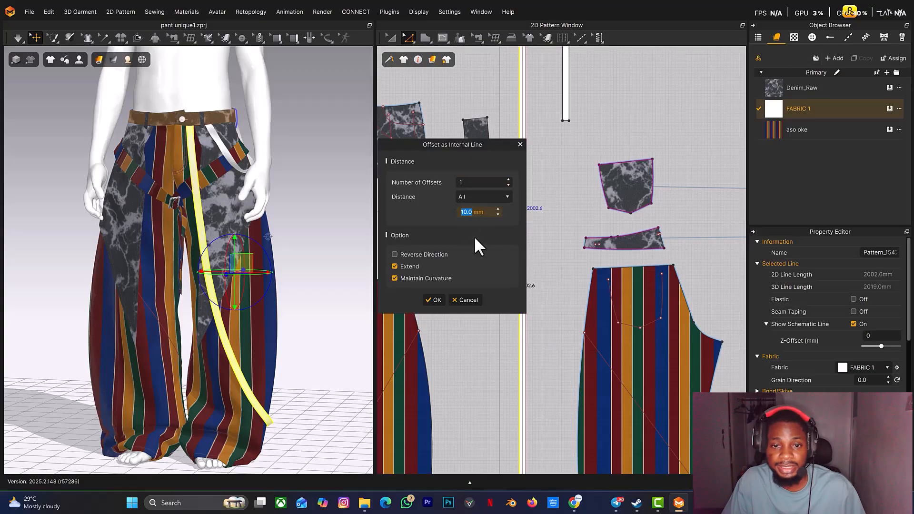
left_click(434, 299)
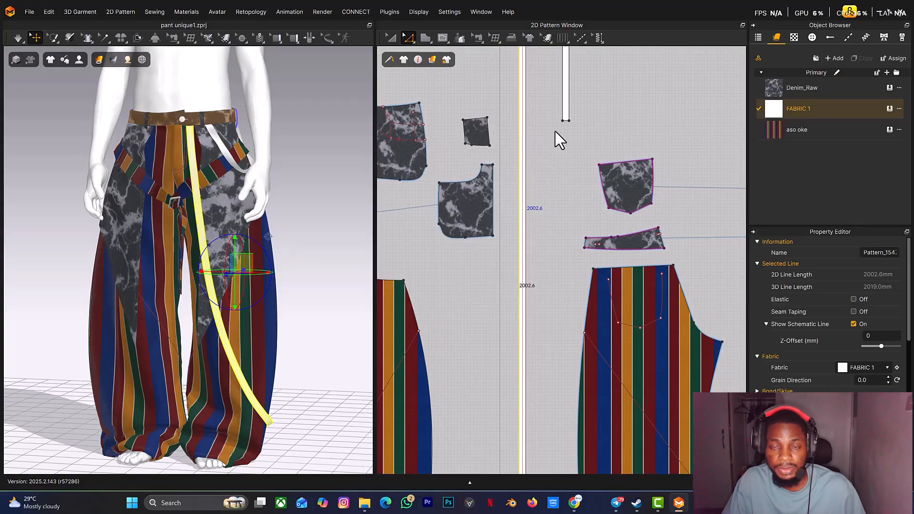
- Offset the edge of the short white strap pattern as one internal line at a distance of 10 mm
left_click(565, 117)
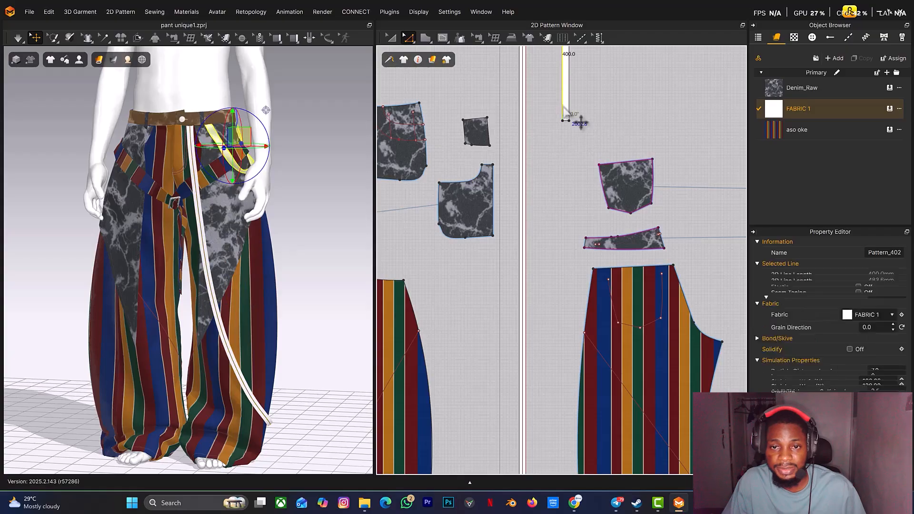
right_click(565, 113)
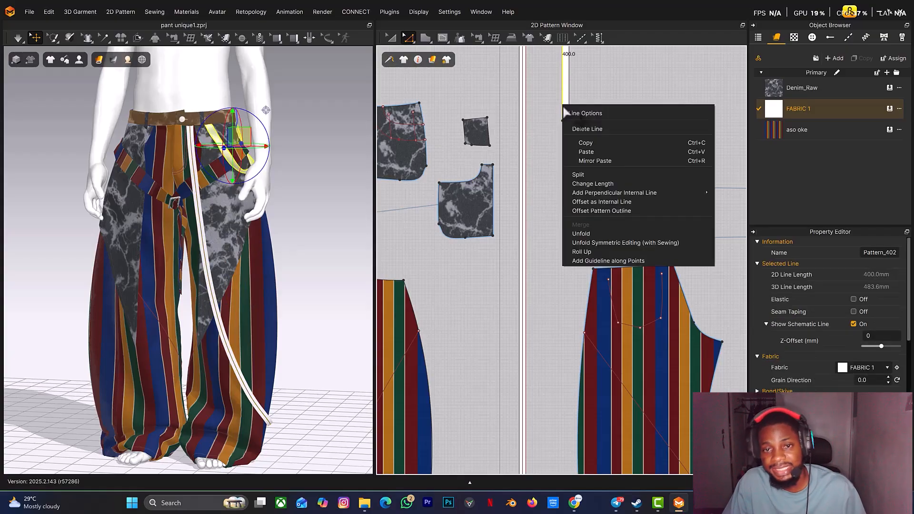
left_click(589, 202)
left_click(471, 212)
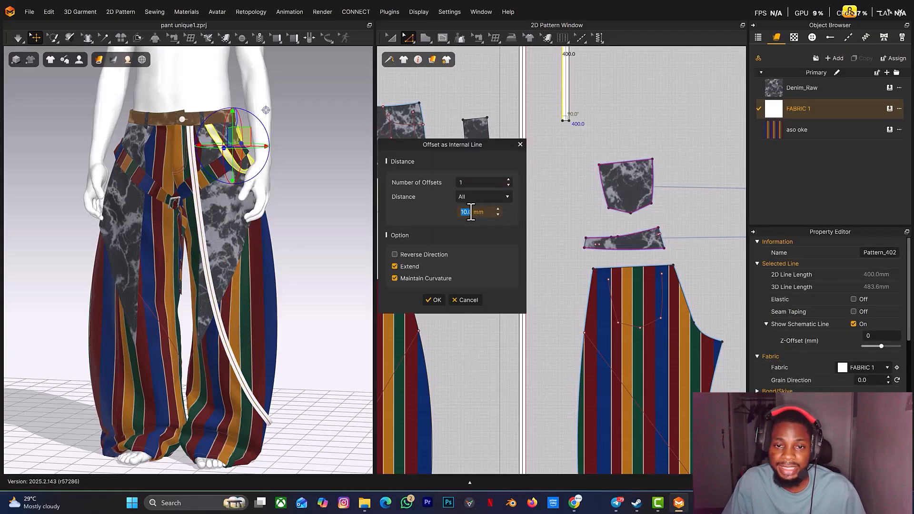
left_click(435, 295)
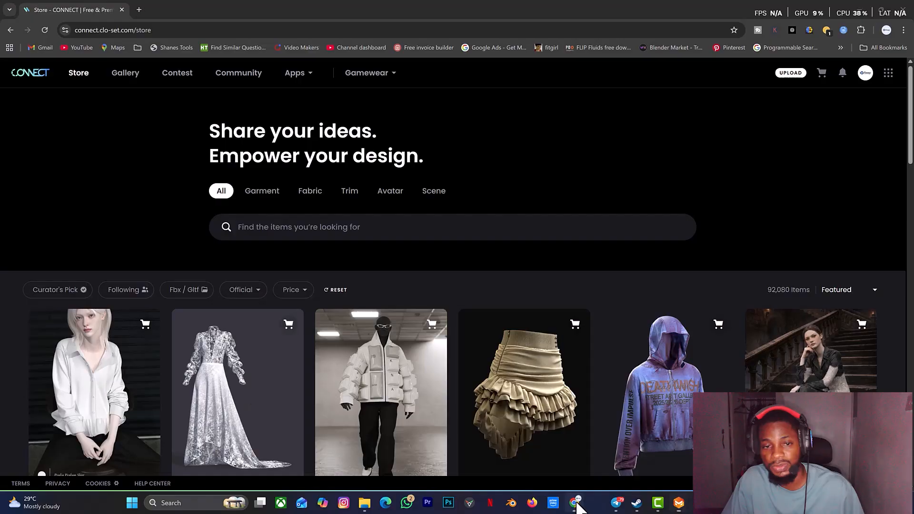
- Switch to the CONNECT store in Chrome and search the Trim category for "chain", limited to free items
left_click(575, 504)
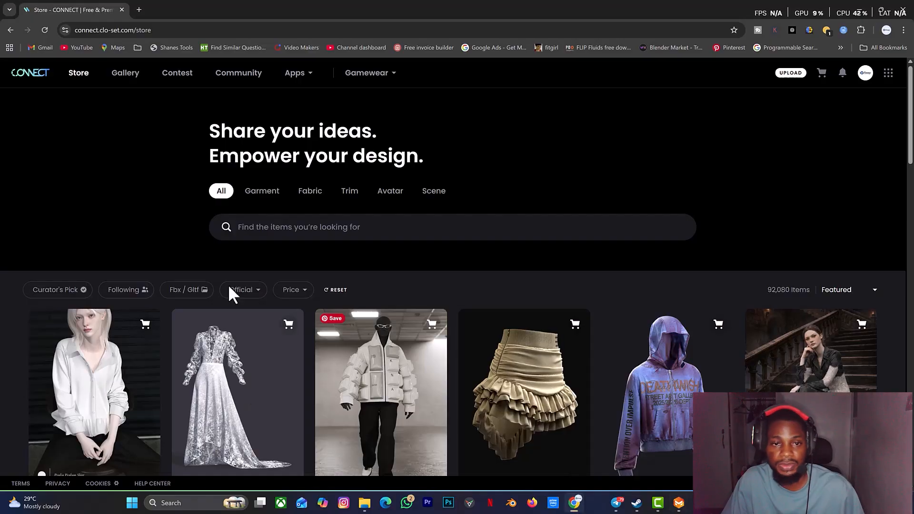
left_click(349, 192)
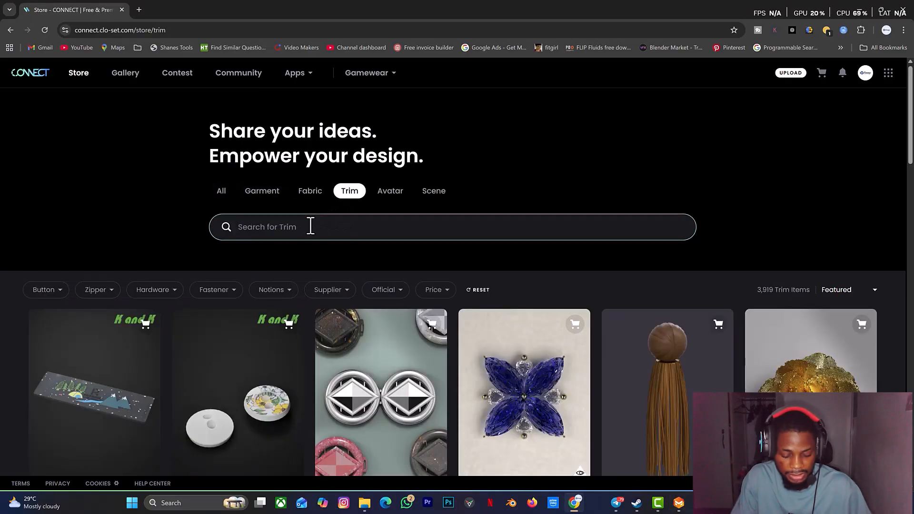
type("chain")
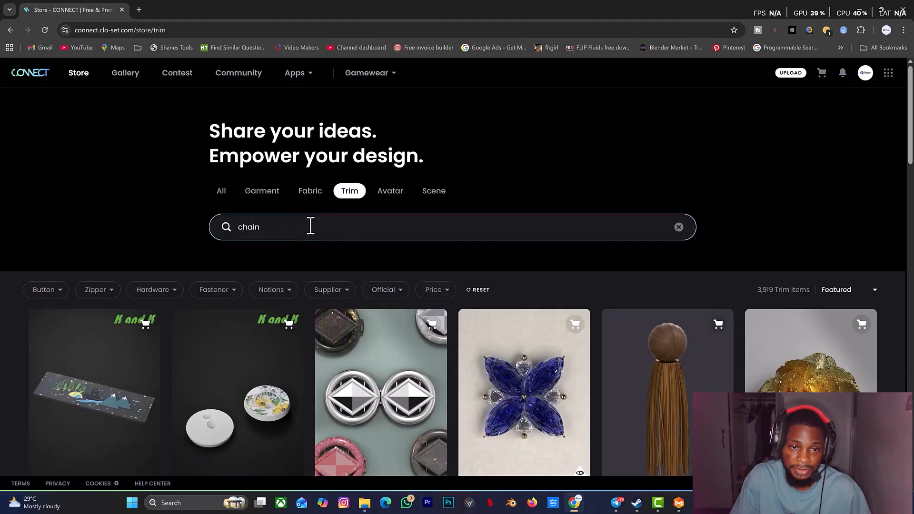
left_click(221, 231)
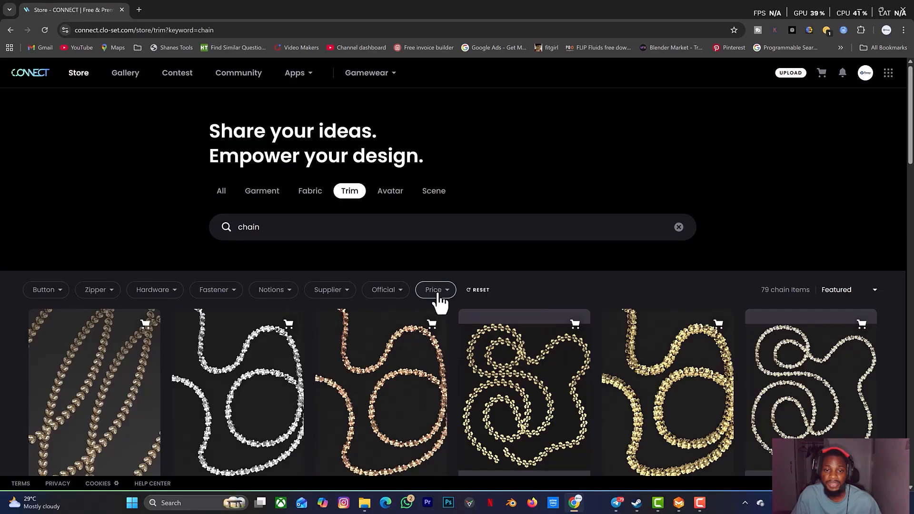
left_click(435, 290)
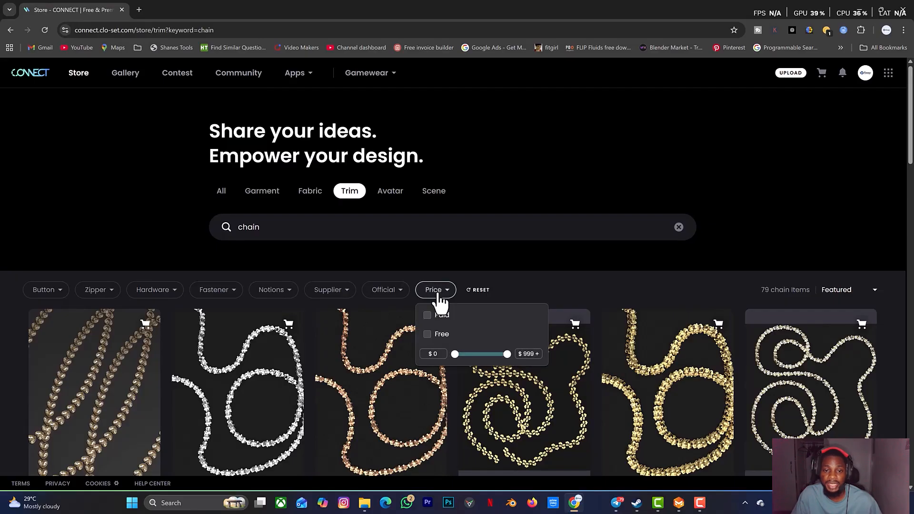
left_click(431, 334)
left_click(583, 269)
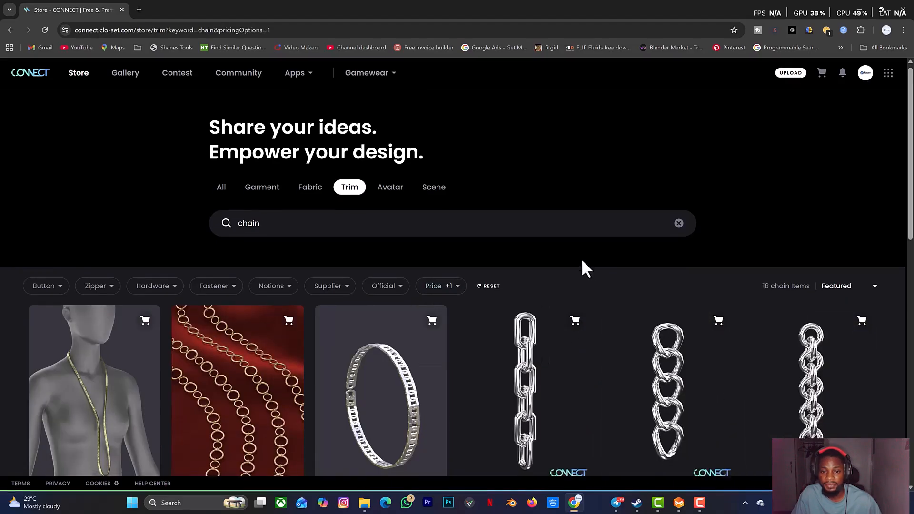
- Add the free "chain 02" trim by CONNECT Official to the cart and open the cart
scroll(547, 263, "down", 4)
scroll(157, 311, "down", 6)
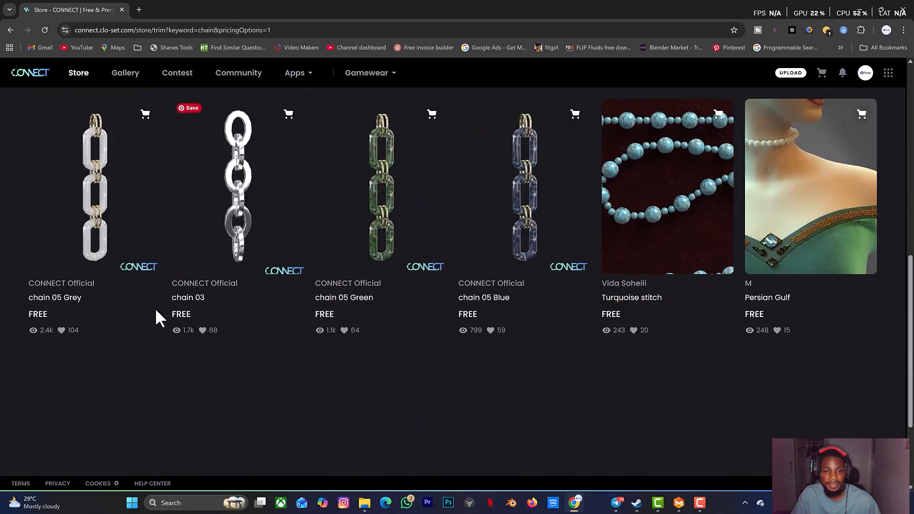
scroll(451, 271, "up", 10)
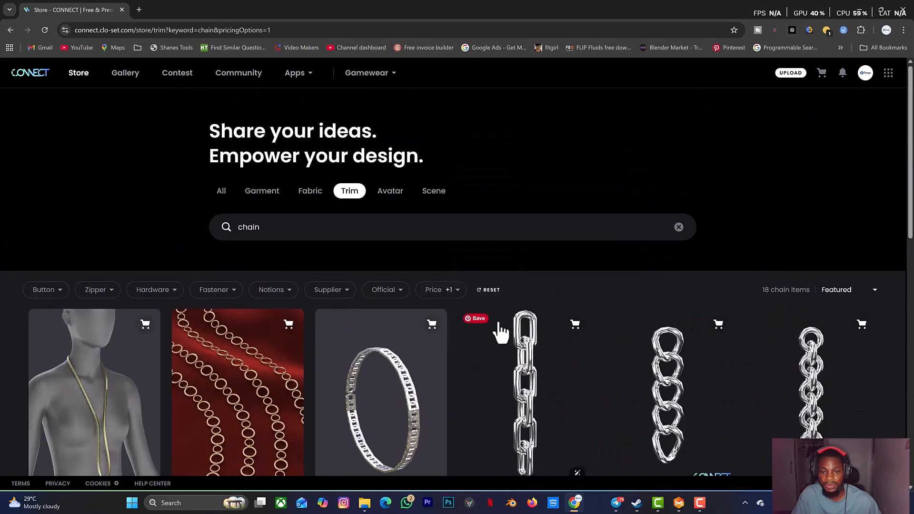
scroll(501, 331, "down", 4)
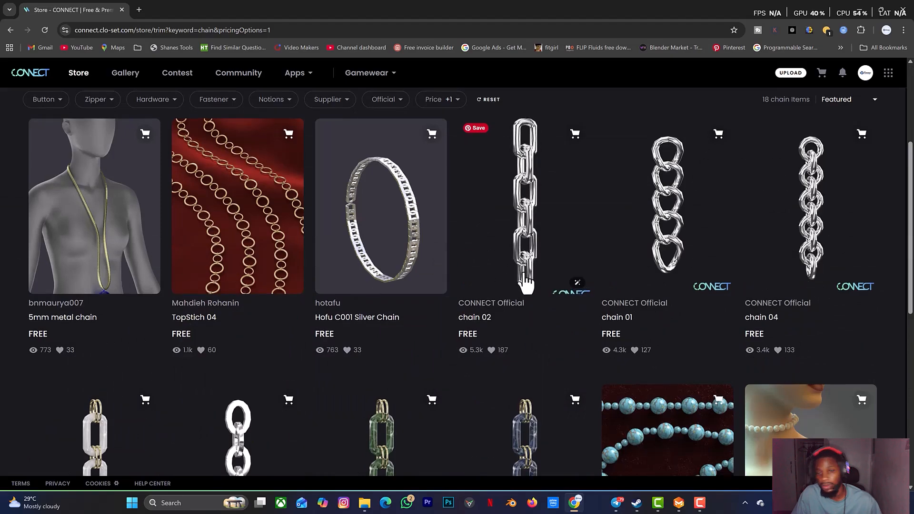
left_click(573, 136)
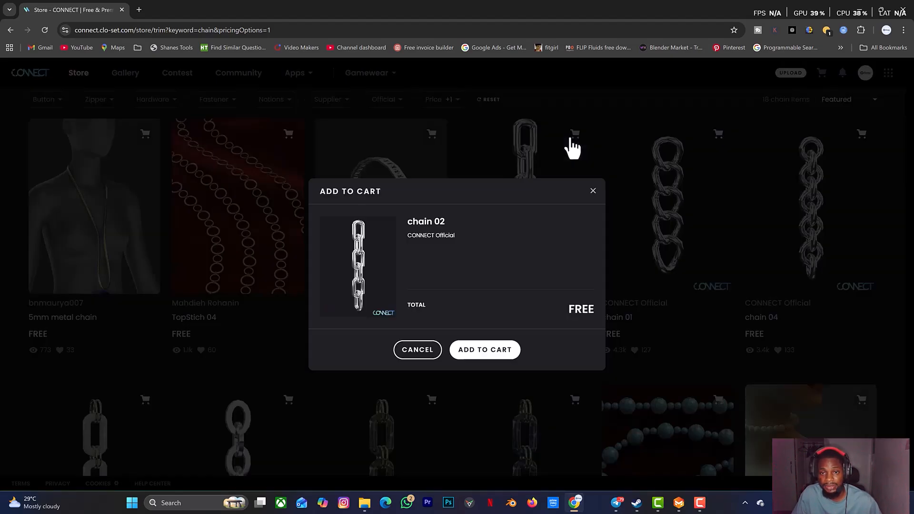
left_click(485, 354)
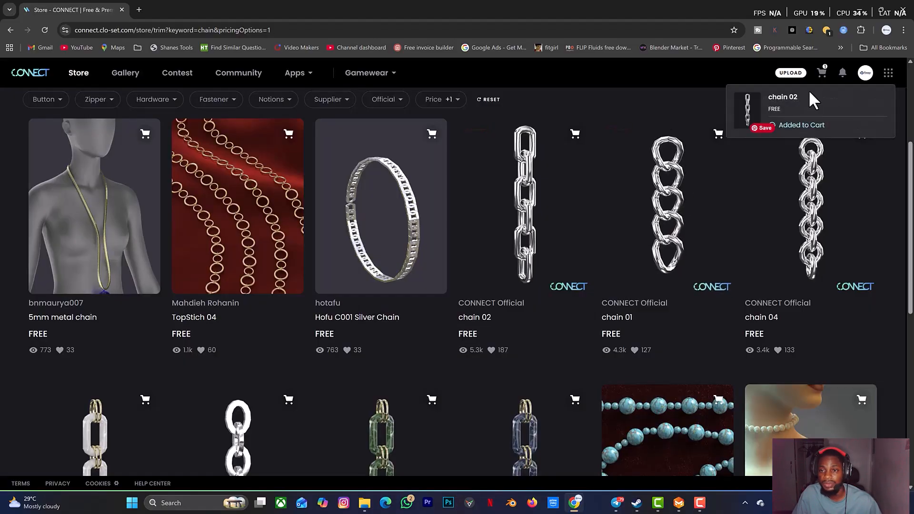
left_click(820, 75)
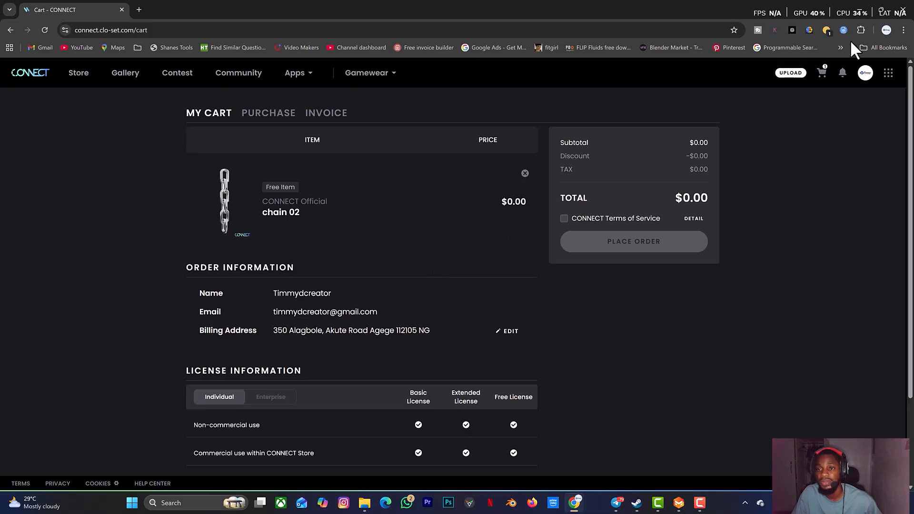
- Switch to the Downloads folder in File Explorer and examine the downloaded "chain 02" archive
left_click(859, 9)
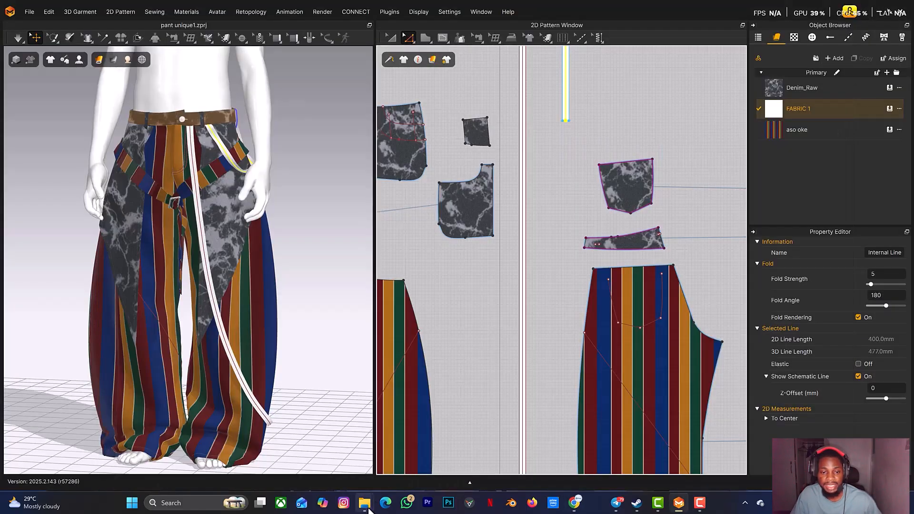
mouse_move(365, 504)
left_click(349, 469)
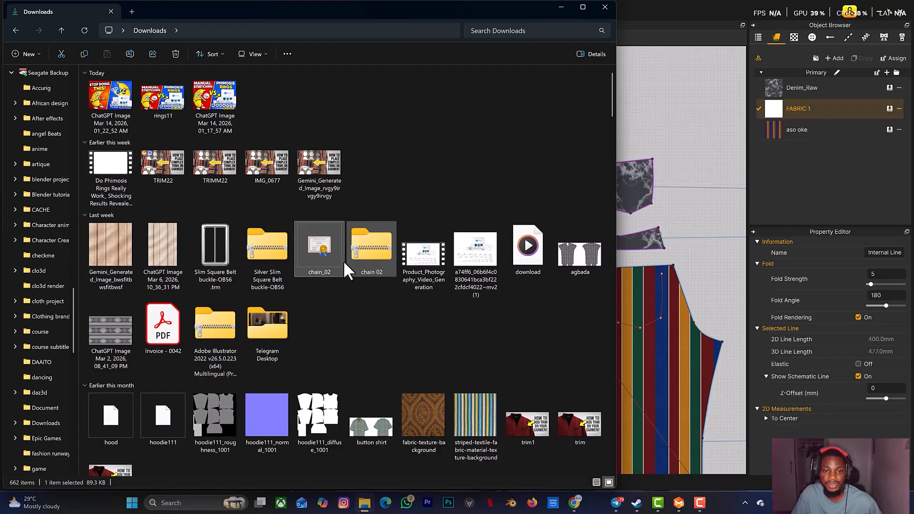
double_click(363, 257)
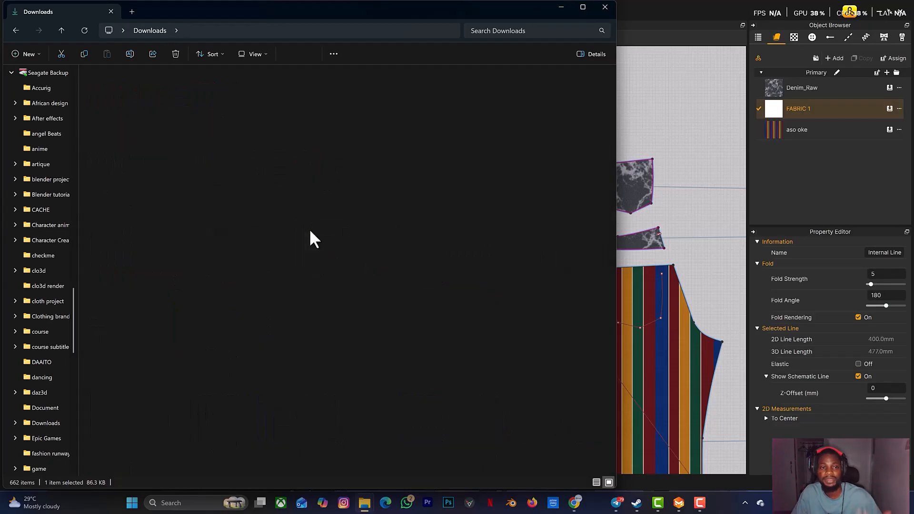
left_click(65, 36)
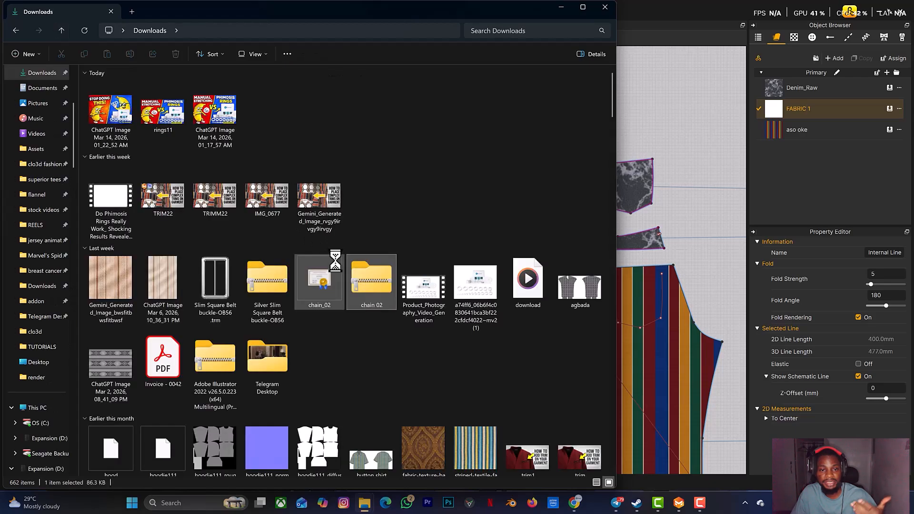
left_click_drag(325, 267, 687, 173)
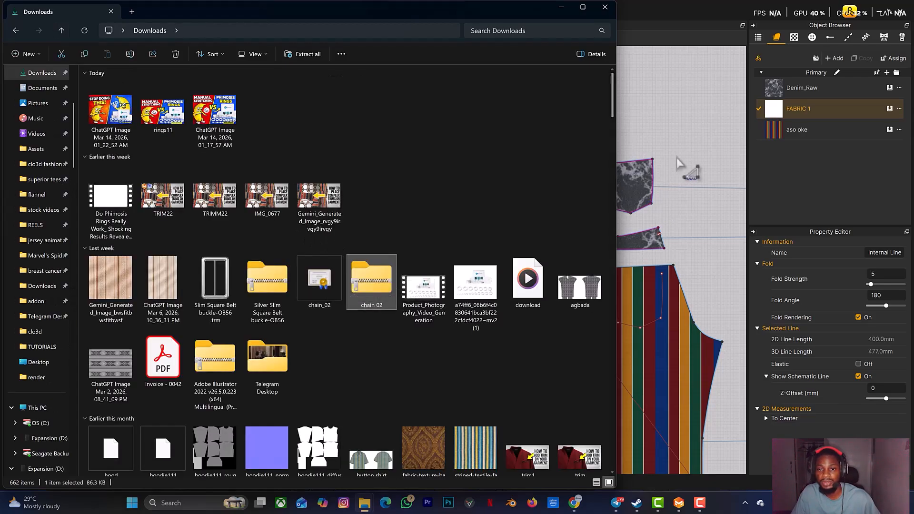
left_click(510, 197)
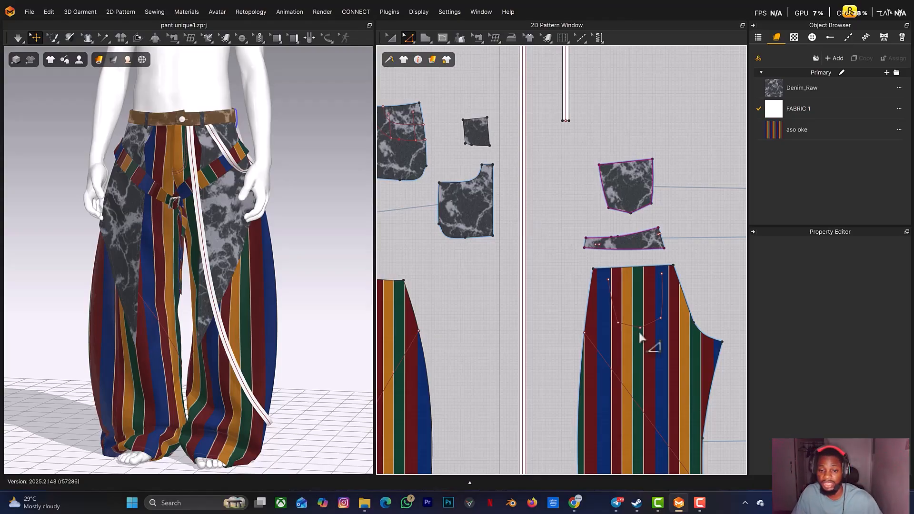
- Import the downloaded chain_02 file from the Downloads folder into Marvelous Designer's list of topstitches
mouse_move(364, 501)
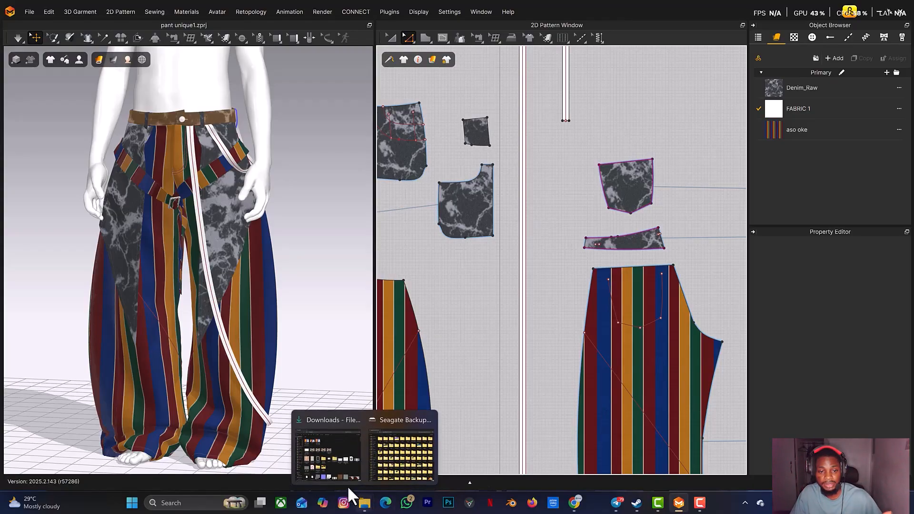
left_click(342, 471)
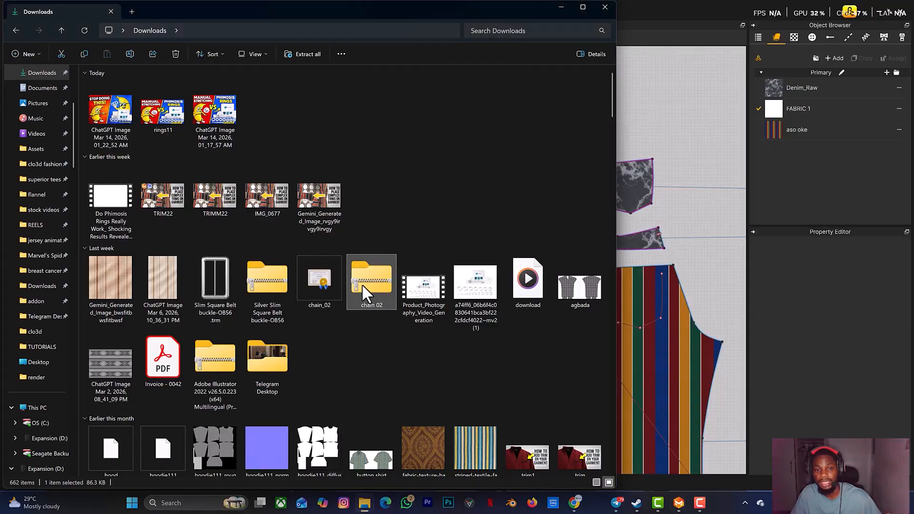
left_click(324, 278)
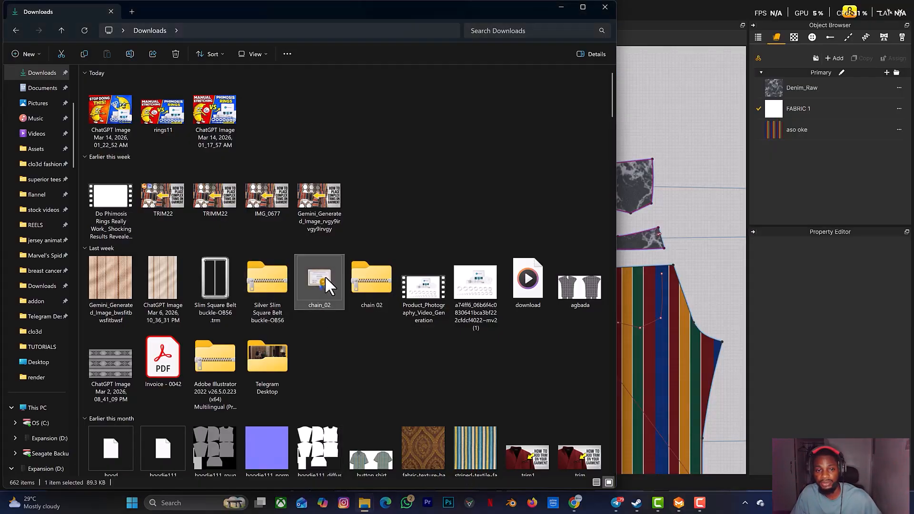
left_click(849, 37)
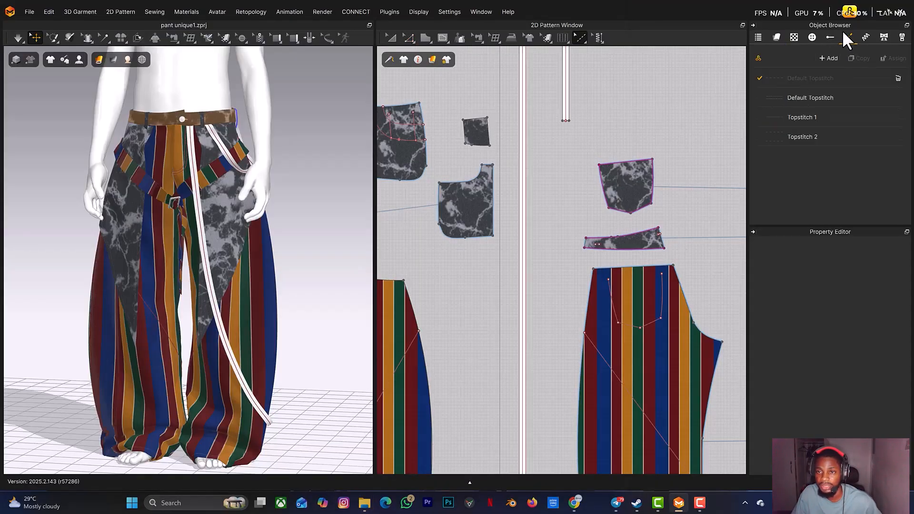
left_click(677, 508)
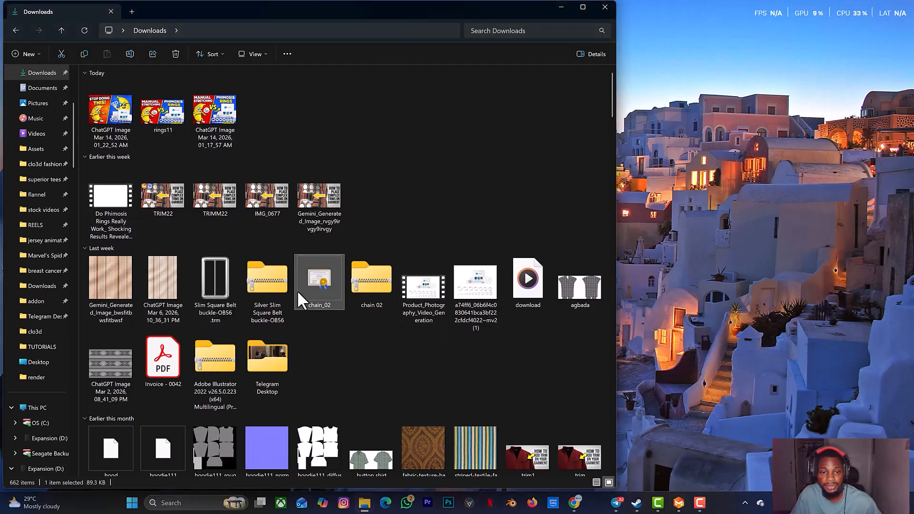
left_click(676, 507)
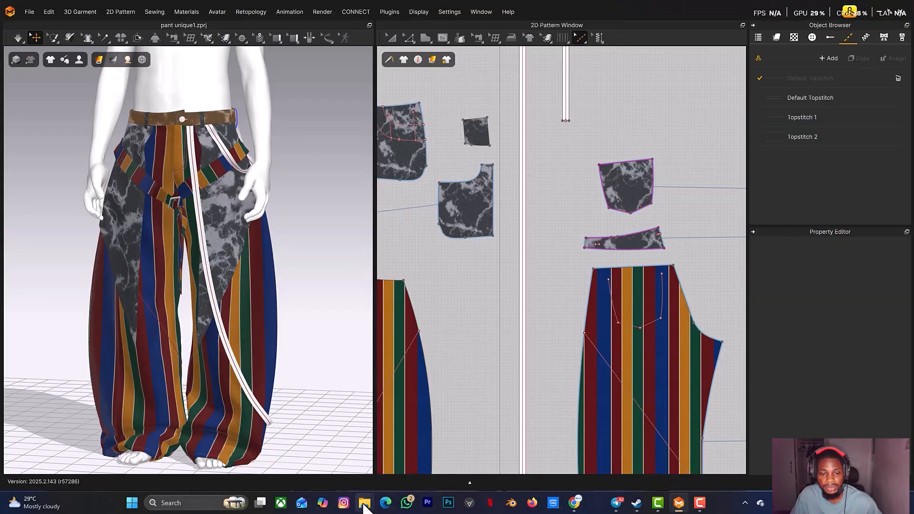
mouse_move(364, 503)
left_click(346, 462)
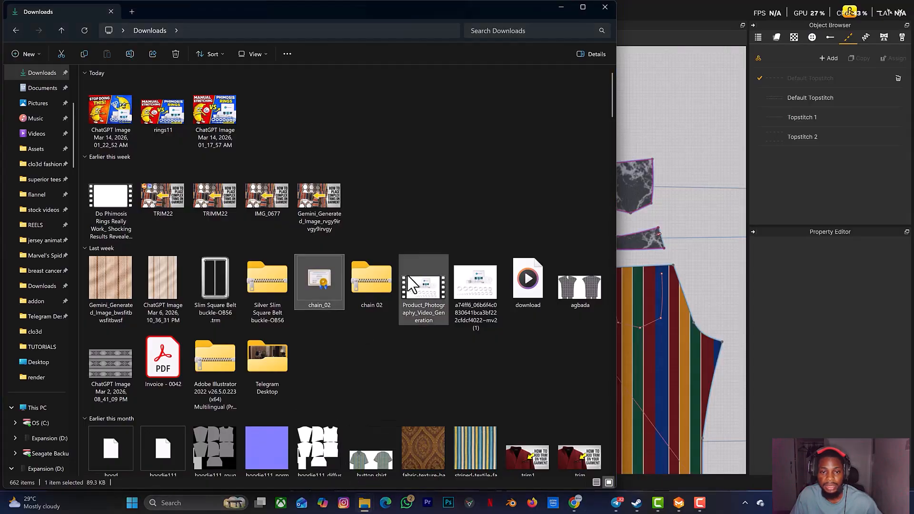
left_click_drag(324, 284, 801, 190)
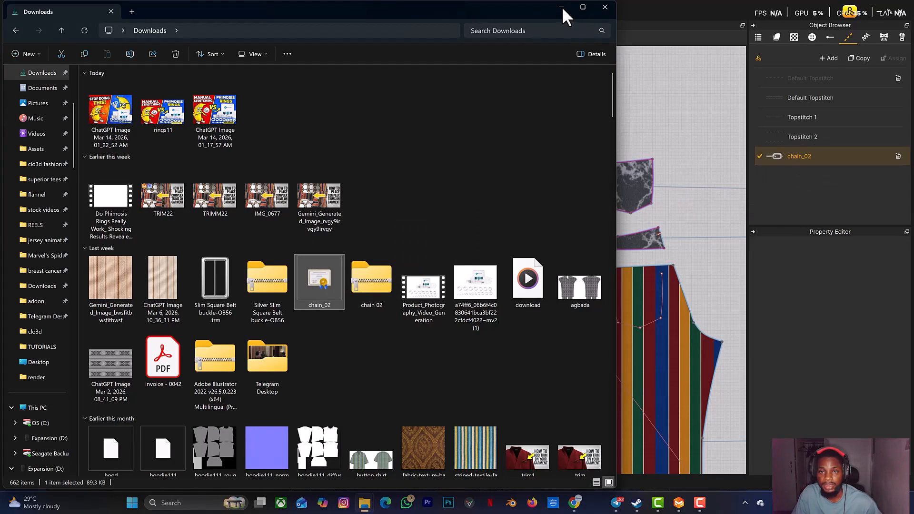
- Switch back to Marvelous Designer and apply the chain_02 topstitch to the long strap's central internal line
left_click(662, 131)
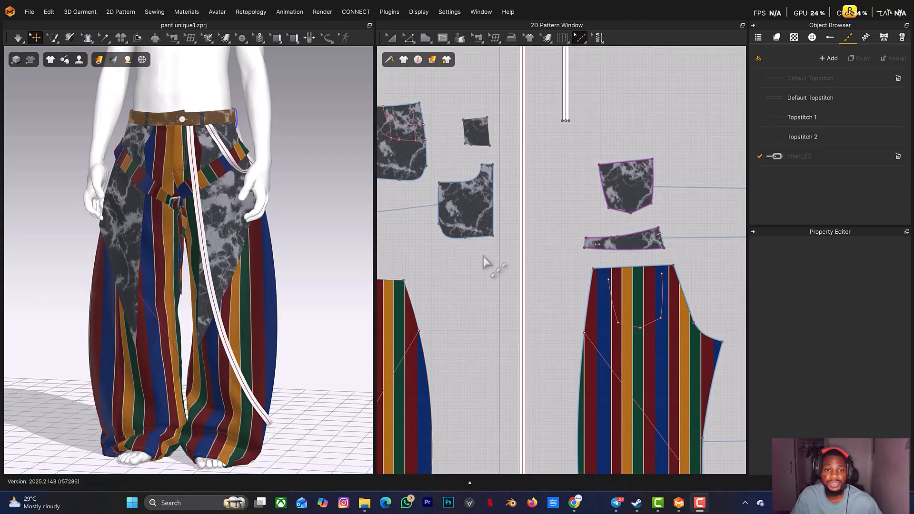
left_click(820, 164)
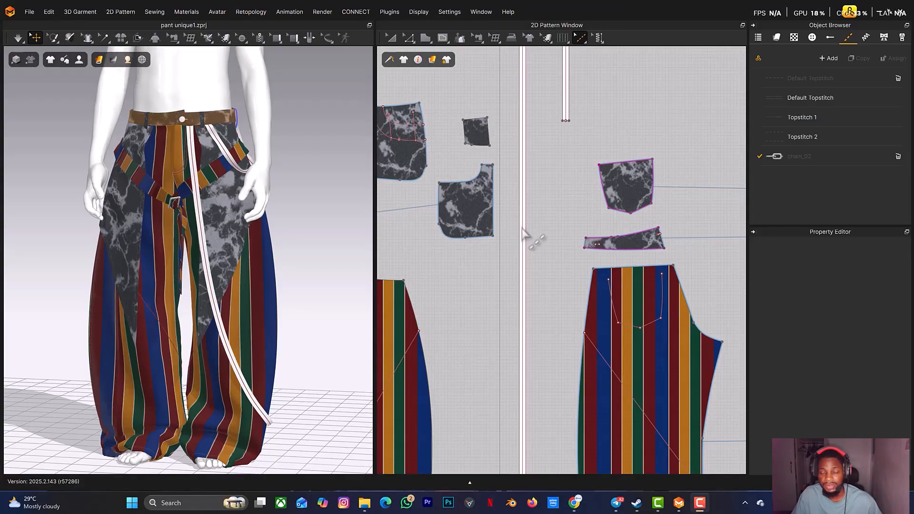
left_click(800, 161)
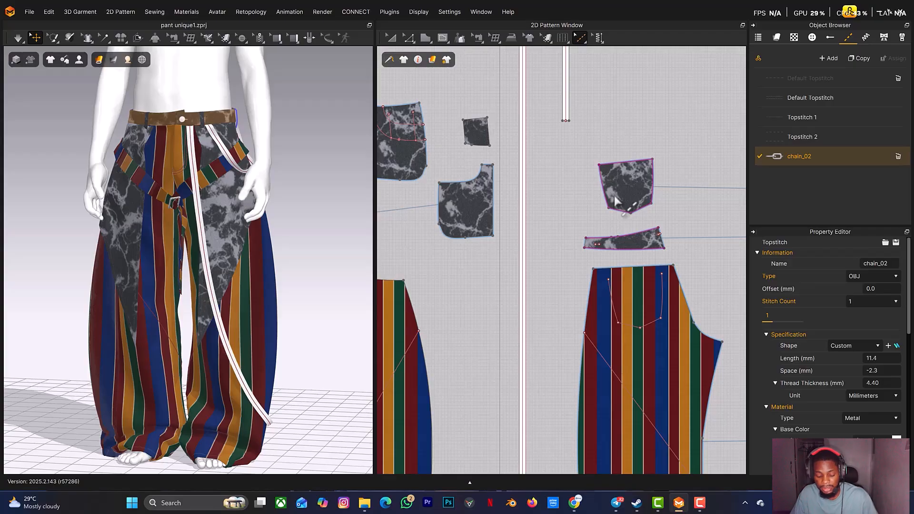
left_click(525, 216)
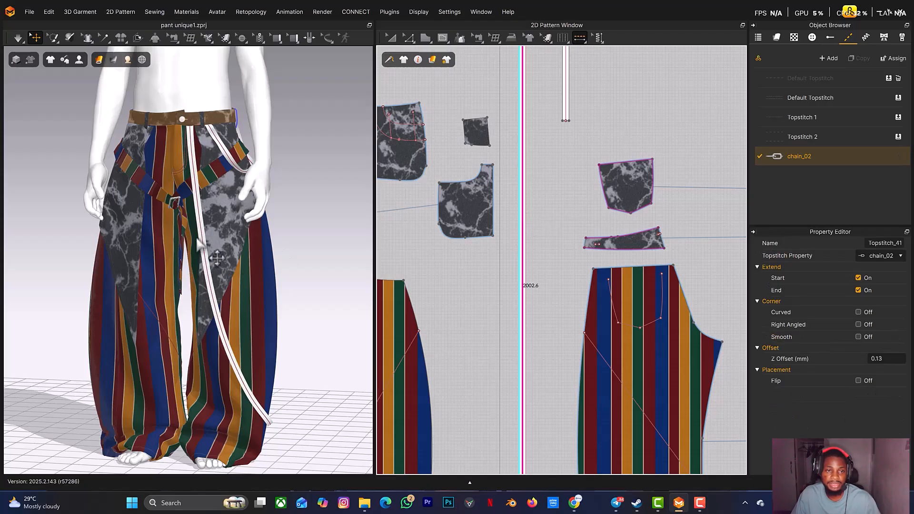
- Apply the chain_02 topstitch to the central internal line of the short strap in the 2D pattern
scroll(553, 218, "up", 5)
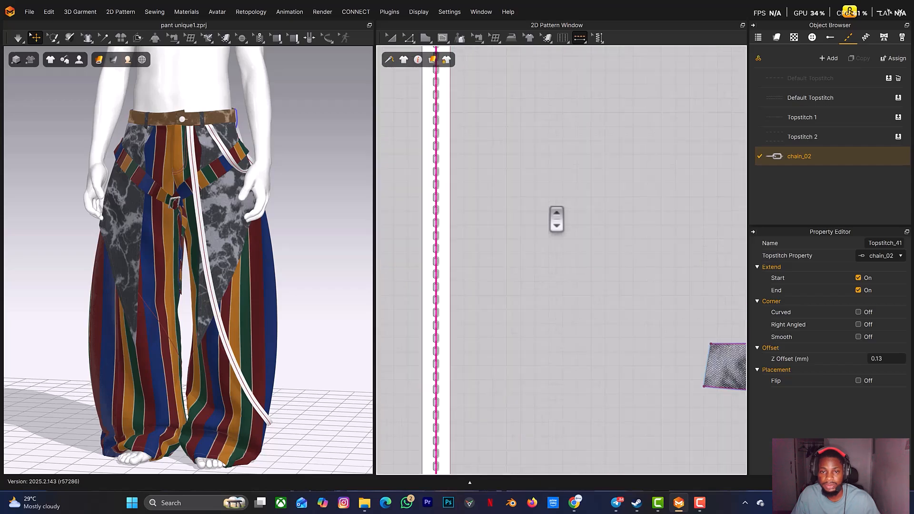
scroll(273, 227, "up", 8)
scroll(266, 224, "up", 3)
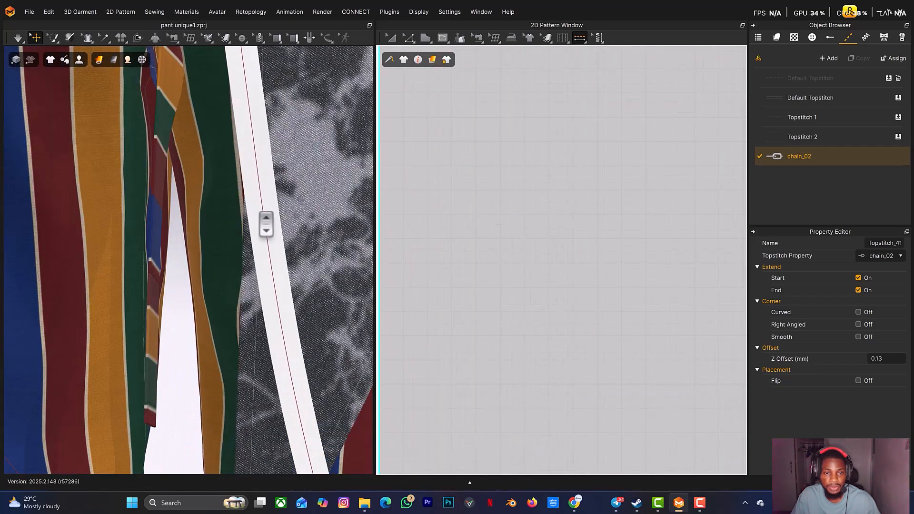
scroll(465, 239, "down", 5)
scroll(469, 218, "up", 5)
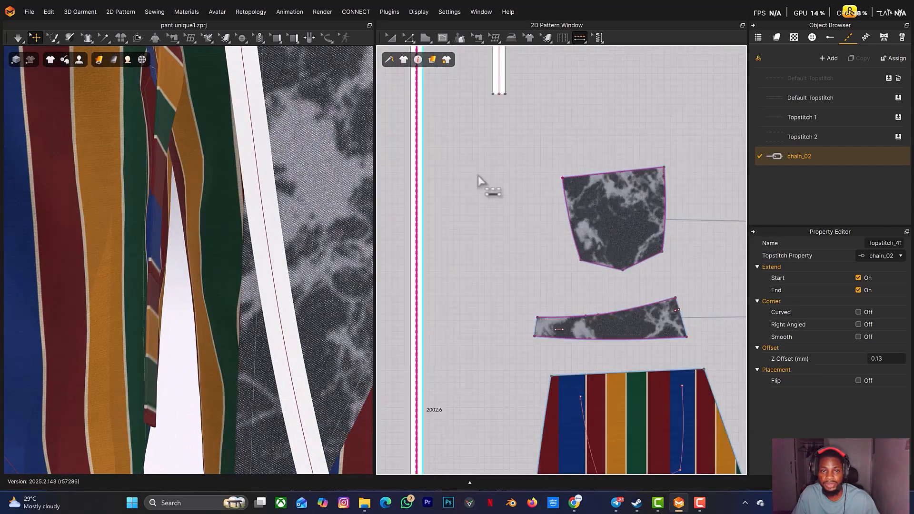
scroll(495, 210, "down", 3)
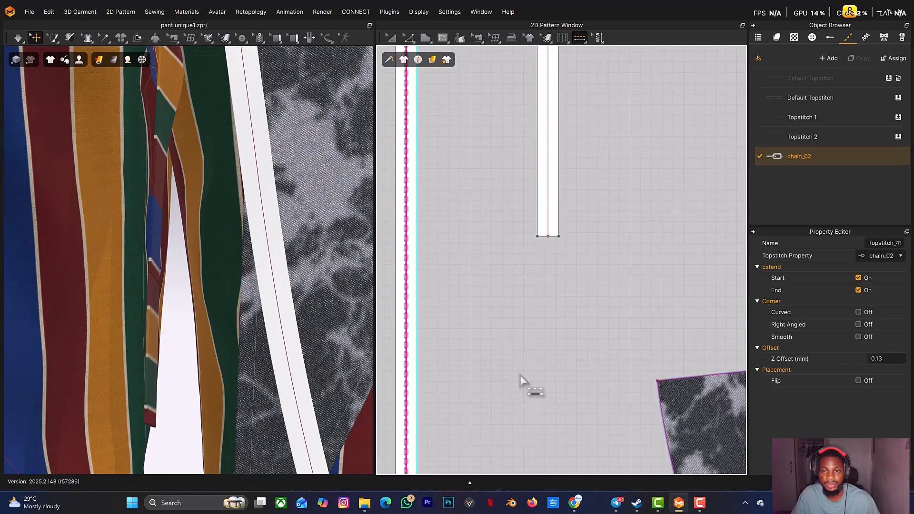
left_click(548, 189)
- Examine how the chain topstitch sits on the straps of the 3D trousers, from the side and close up at the waistband
scroll(363, 200, "down", 6)
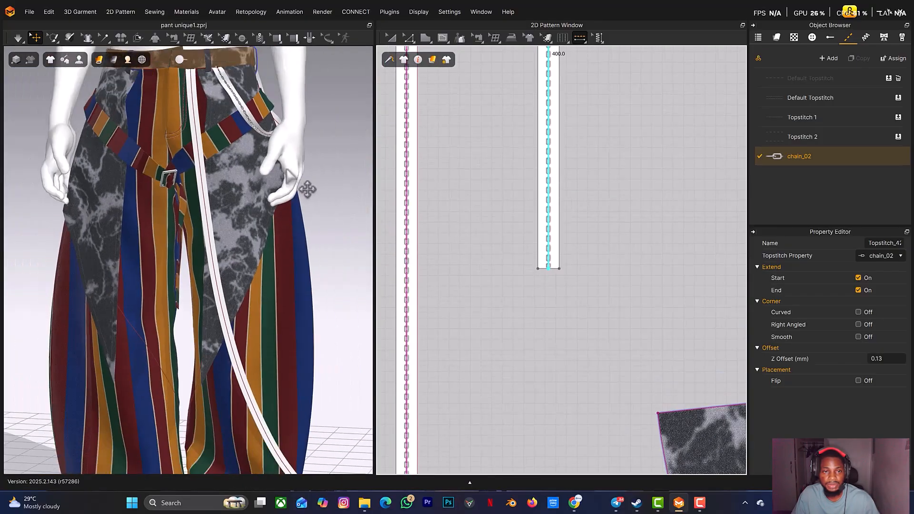
scroll(267, 182, "up", 2)
right_click_drag(268, 182, 227, 161)
scroll(286, 190, "up", 5)
scroll(278, 237, "down", 2)
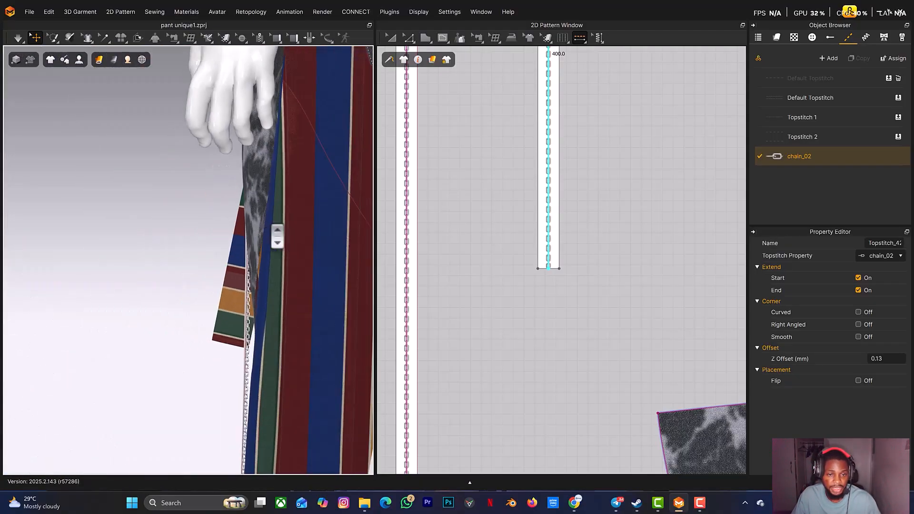
middle_click_drag(285, 232, 335, 129)
right_click_drag(300, 180, 330, 187)
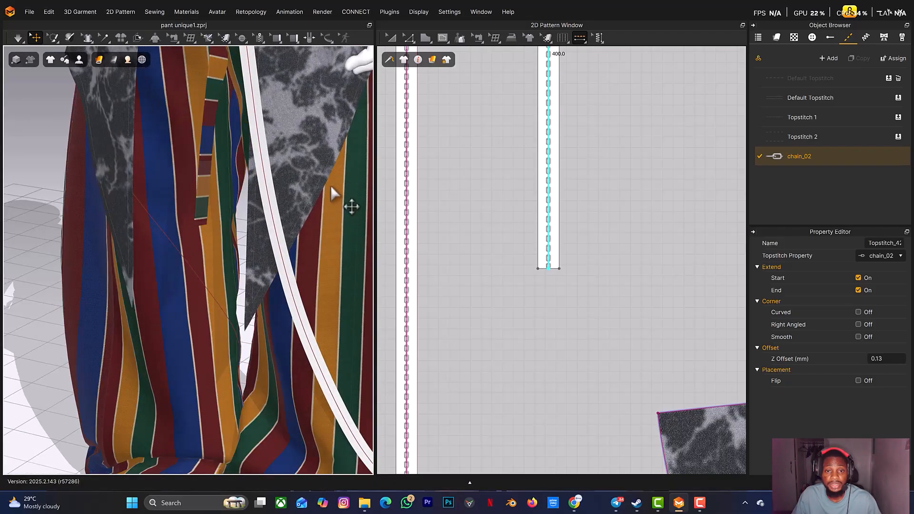
middle_click_drag(308, 299, 266, 455)
scroll(288, 167, "up", 8)
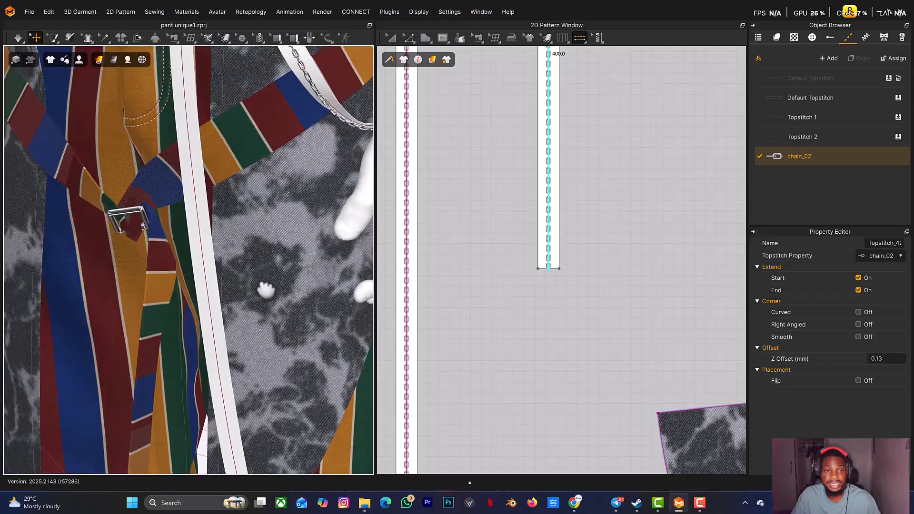
middle_click_drag(269, 172, 234, 339)
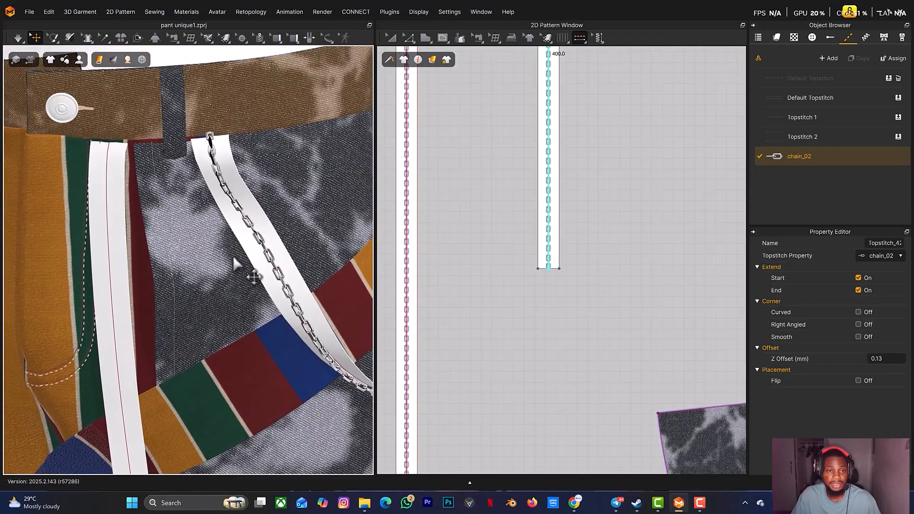
- Try a length of 30 mm for the chain_02 topstitch, and settle on 20 mm
left_click(800, 156)
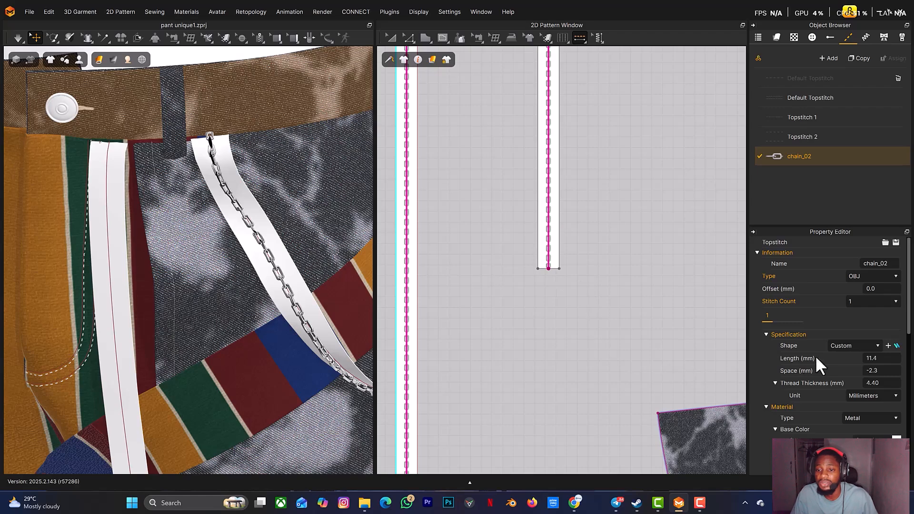
left_click(883, 359)
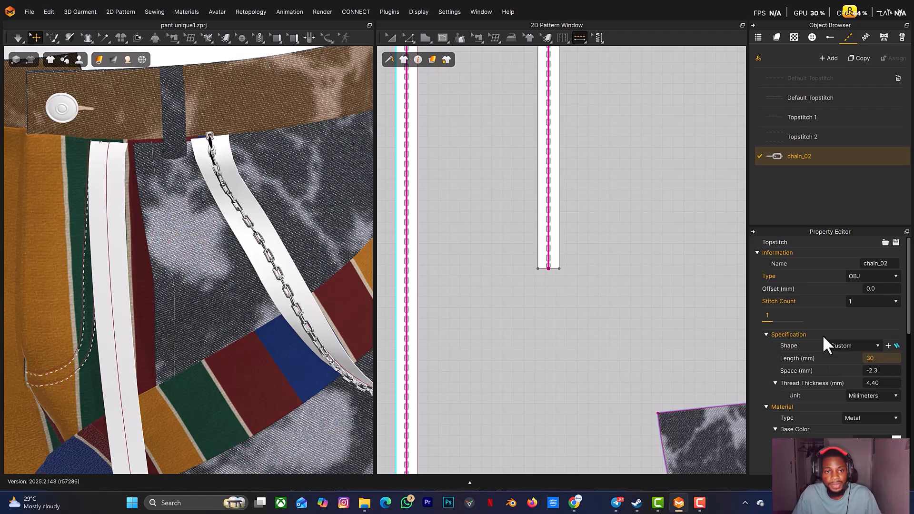
type("30")
key("Return")
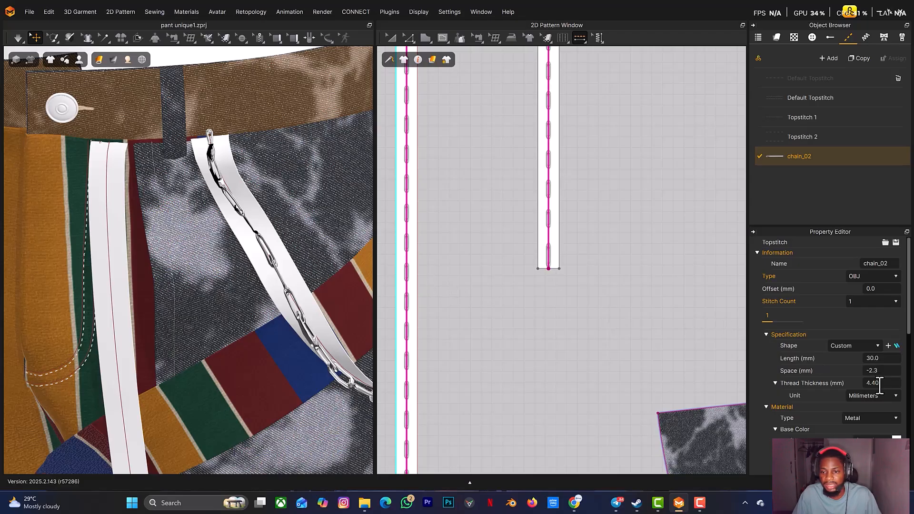
left_click(883, 359)
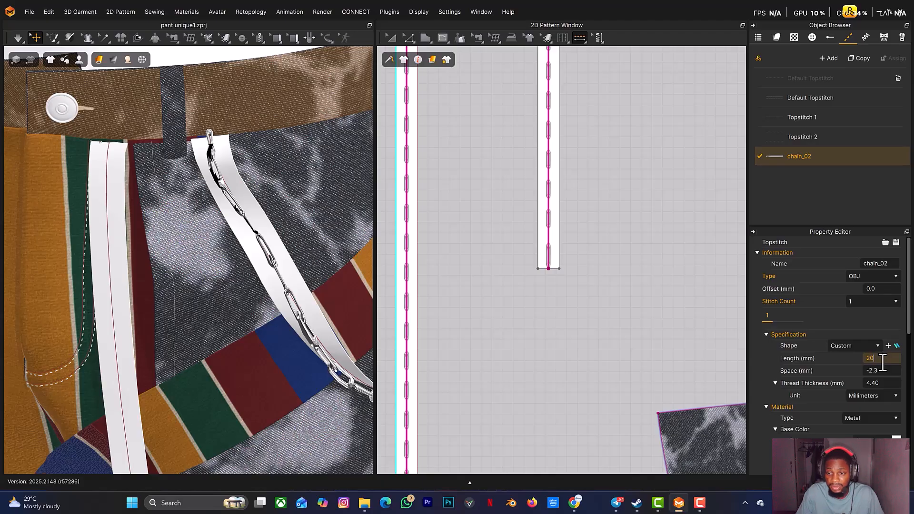
key("Return")
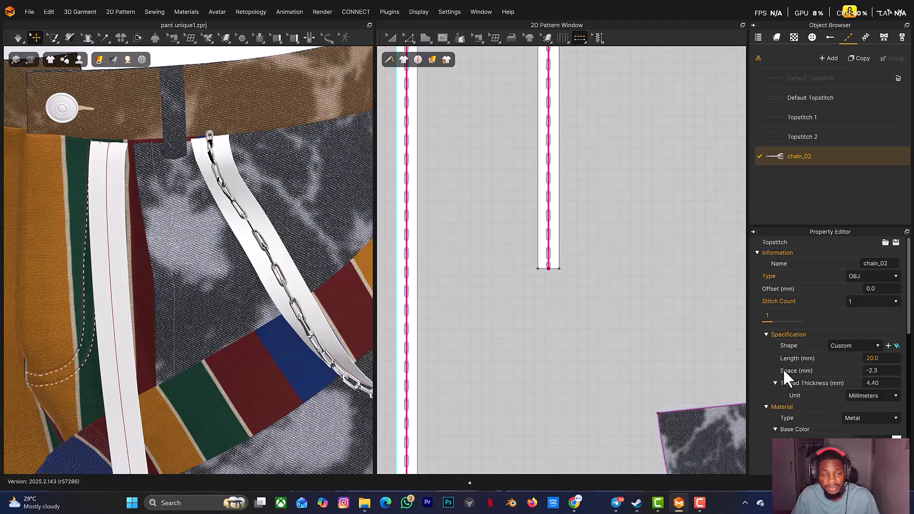
- Set the chain_02 topstitch's thread thickness to 10 mm and check the chain on the 3D trousers
left_click(883, 384)
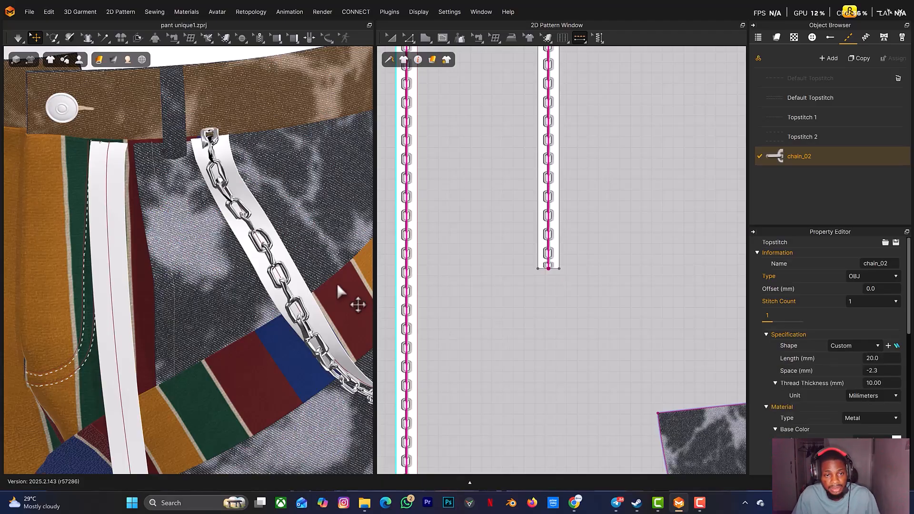
scroll(316, 282, "down", 2)
mouse_move(316, 283)
right_mouse_down()
mouse_move(333, 271)
mouse_move(323, 295)
mouse_move(201, 265)
mouse_move(286, 265)
mouse_move(305, 285)
right_mouse_up()
scroll(332, 287, "up", 2)
scroll(332, 288, "down", 5)
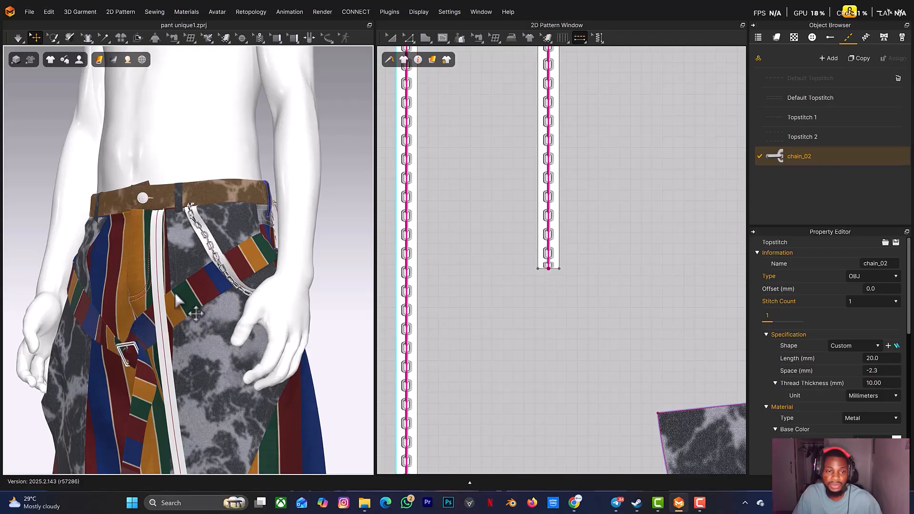
- Make the white strap fabric FABRIC 1 fully transparent by setting its opacity to 0
left_click(776, 37)
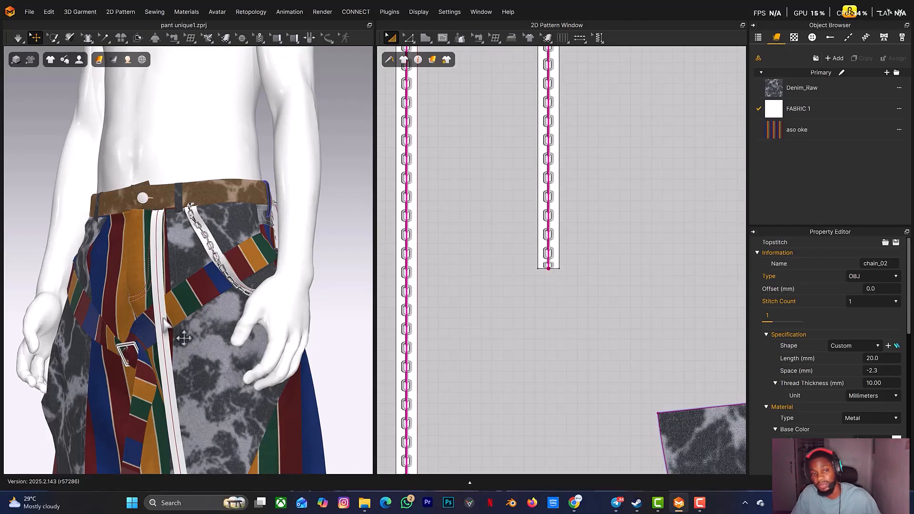
left_click(167, 328)
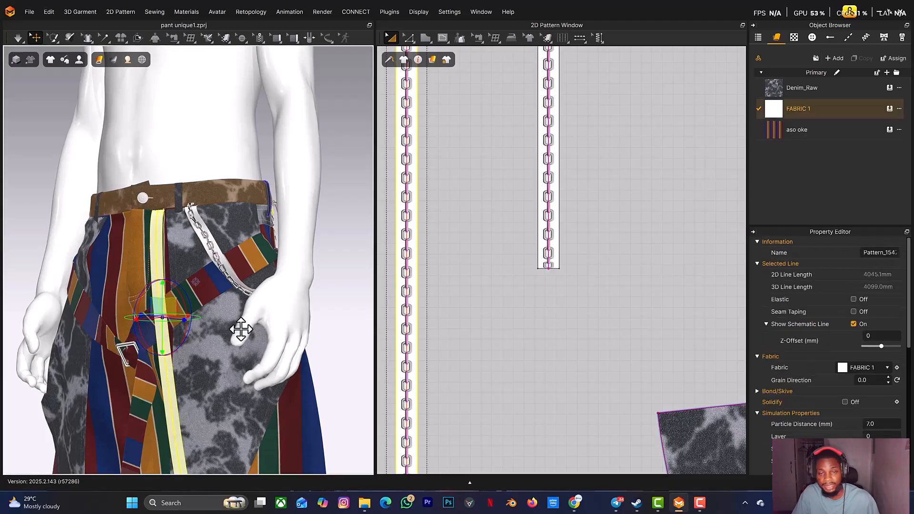
scroll(800, 414, "down", 1)
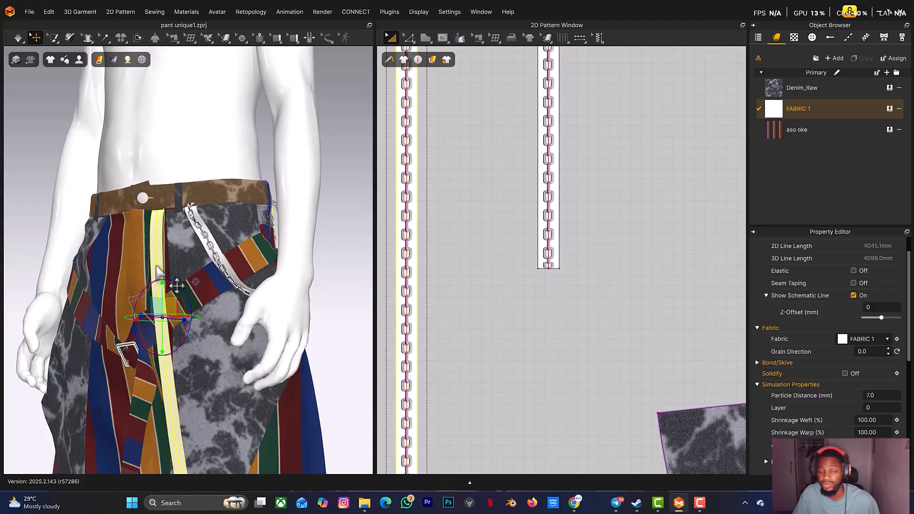
right_click_drag(159, 269, 172, 267)
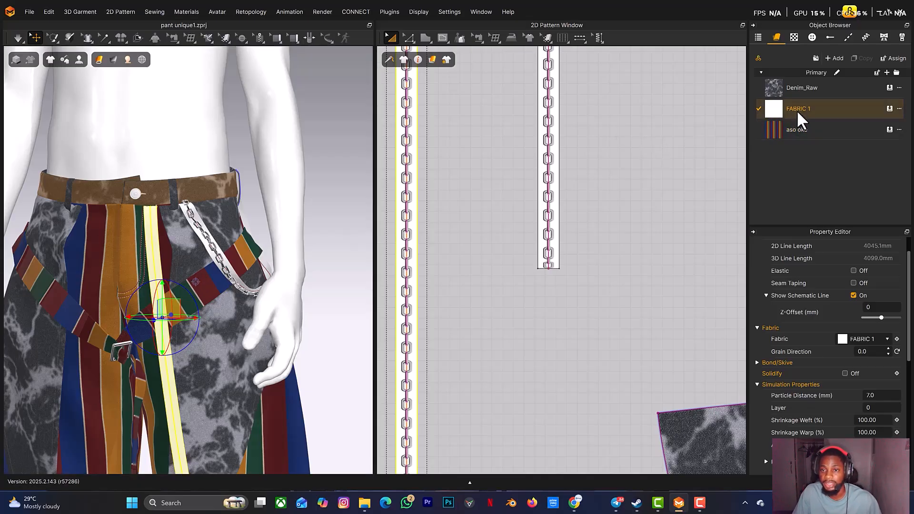
scroll(804, 318, "down", 10)
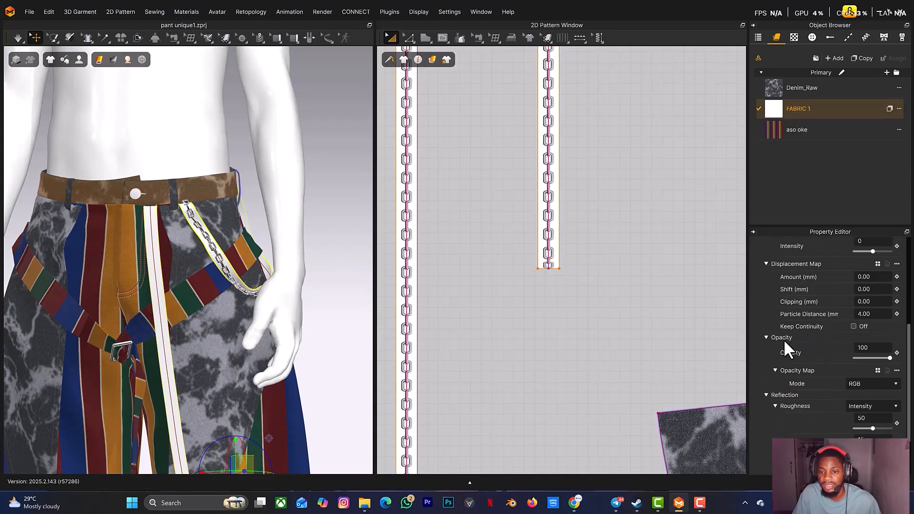
left_click_drag(888, 358, 773, 364)
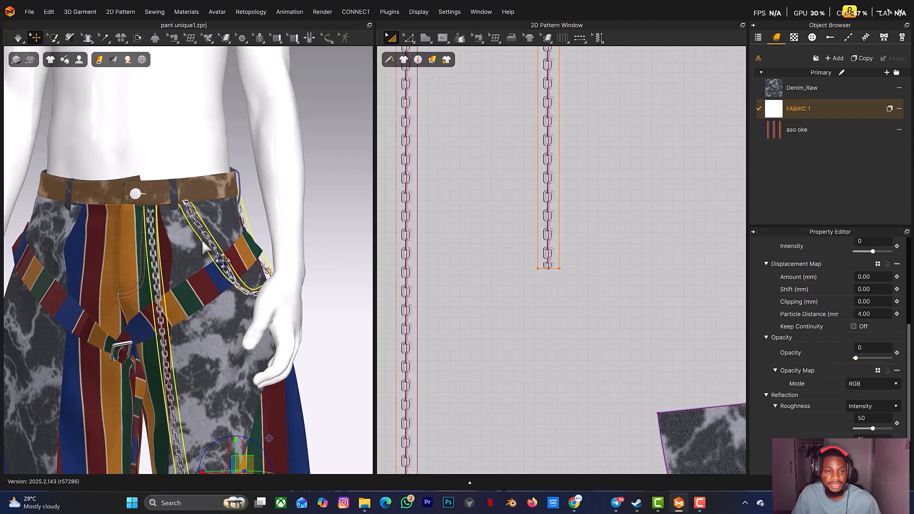
- Clear the selection and examine the hanging chains on the trousers from the front and back
scroll(180, 285, "down", 3)
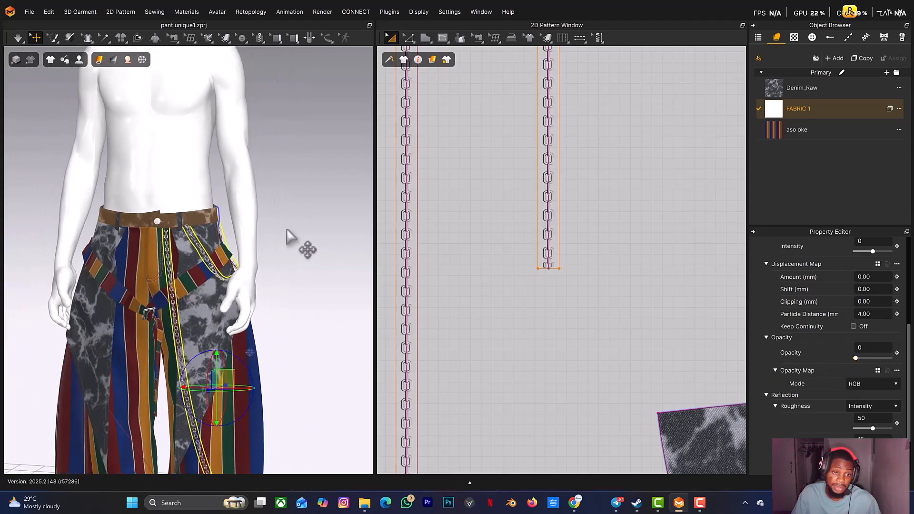
left_click(290, 236)
scroll(218, 285, "up", 5)
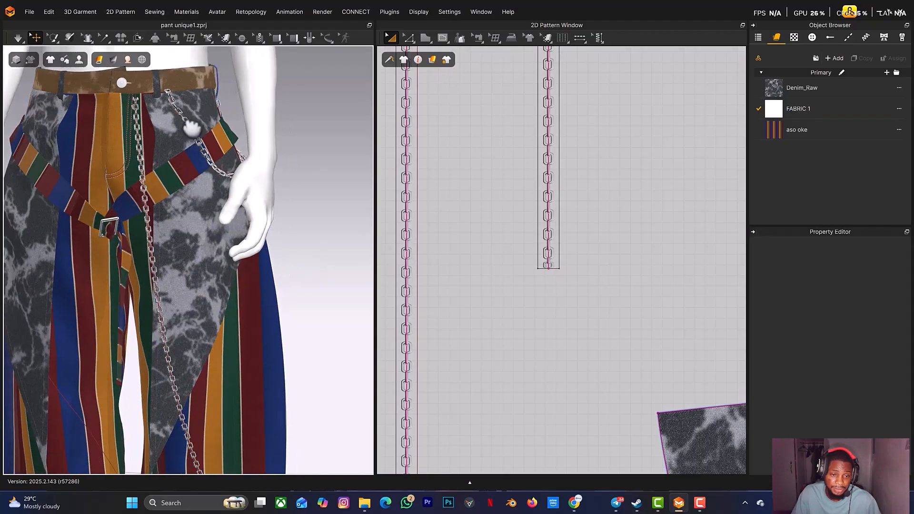
right_click_drag(192, 128, 105, 127)
middle_click_drag(158, 152, 196, 336)
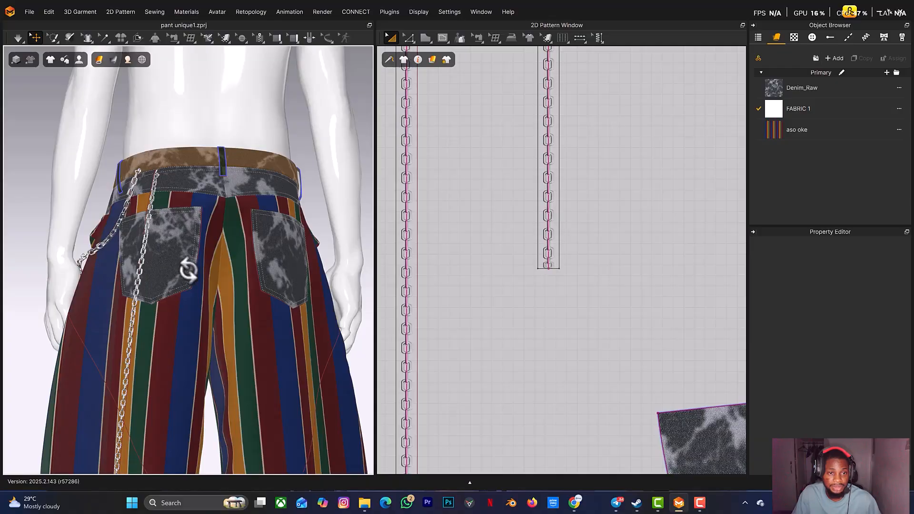
right_click_drag(188, 271, 252, 265)
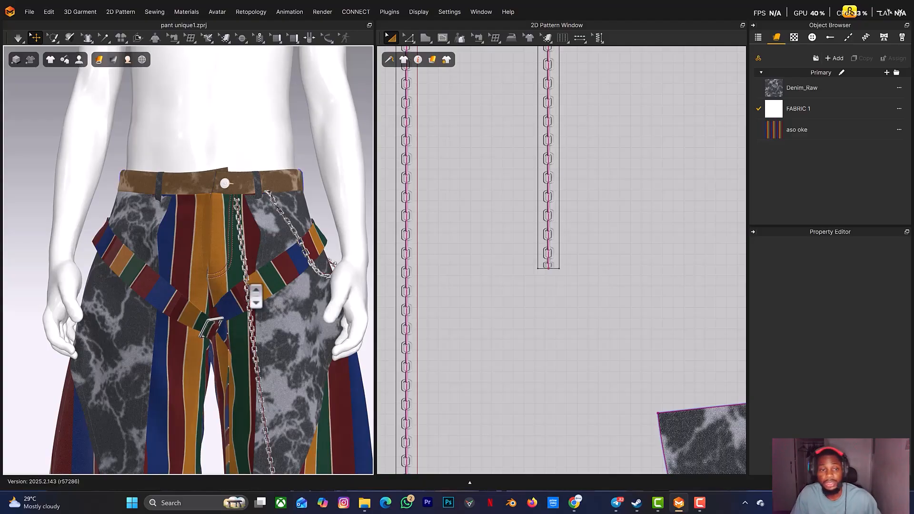
scroll(256, 295, "down", 2)
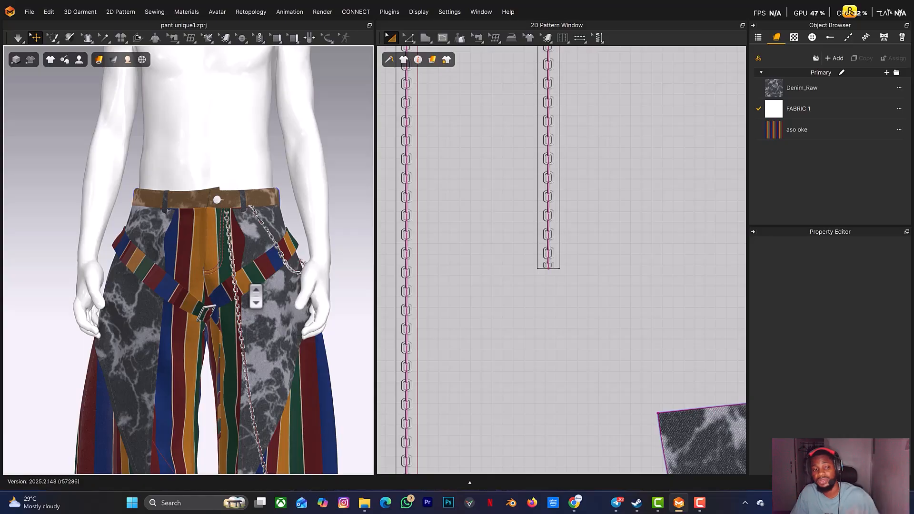